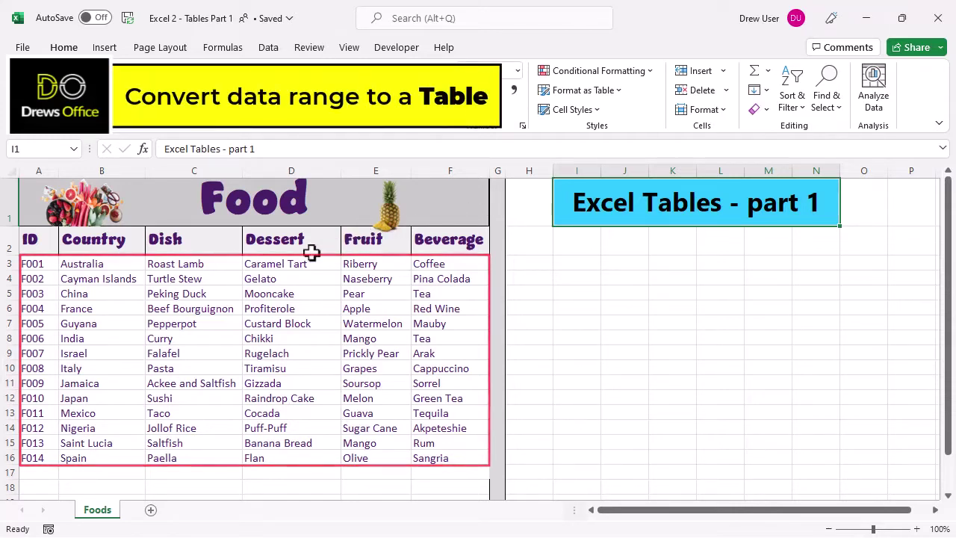
# Convert the food data into a table with headers, correcting its range to $A$2:$F$16.
pyautogui.click(241, 280)
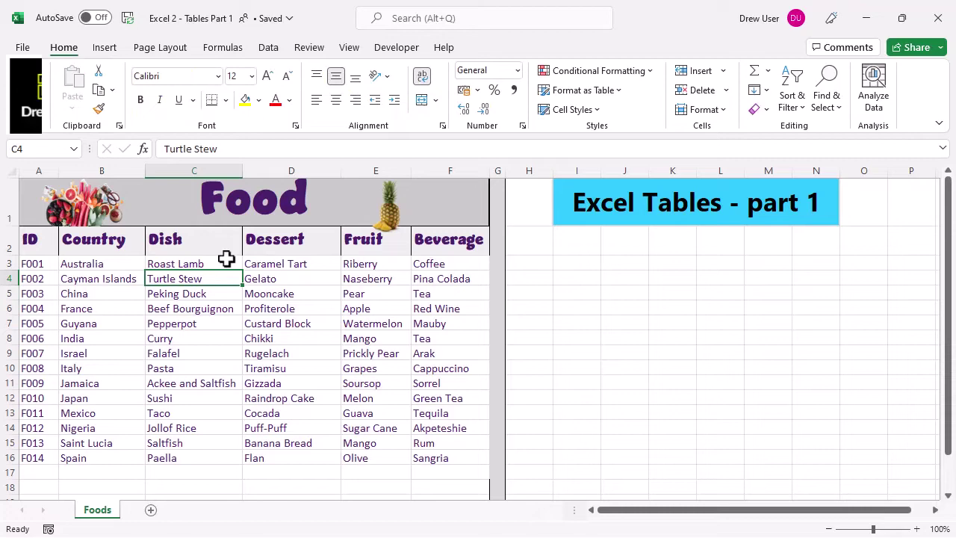
pyautogui.click(109, 52)
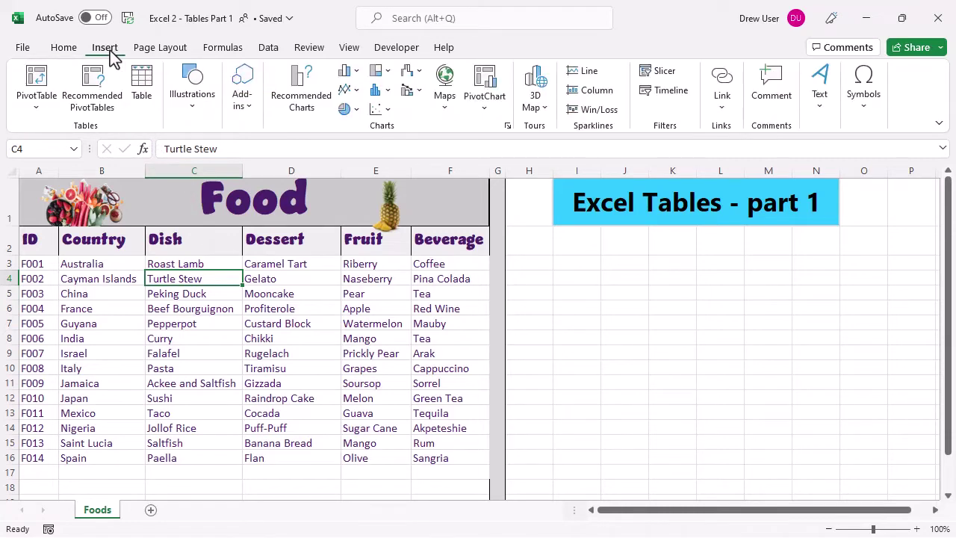
pyautogui.click(141, 83)
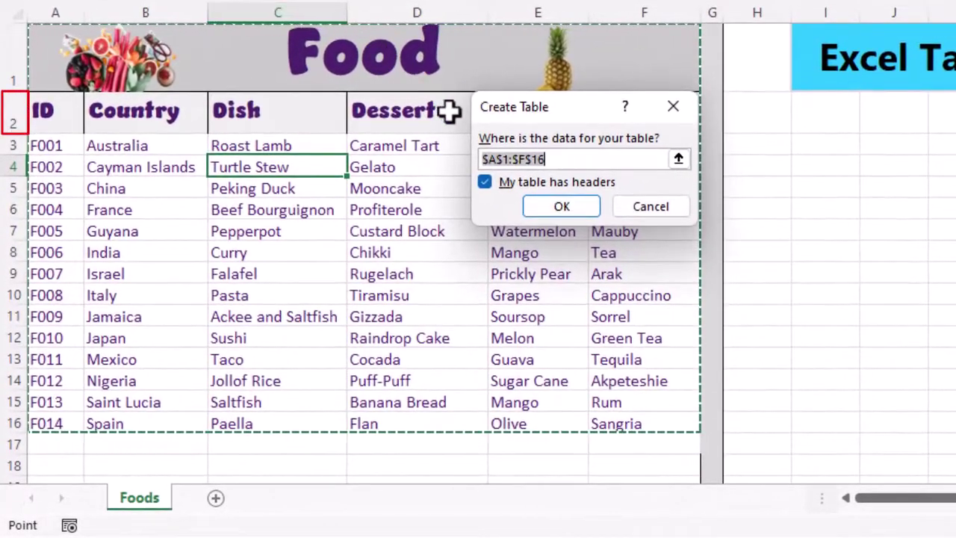
pyautogui.click(508, 159)
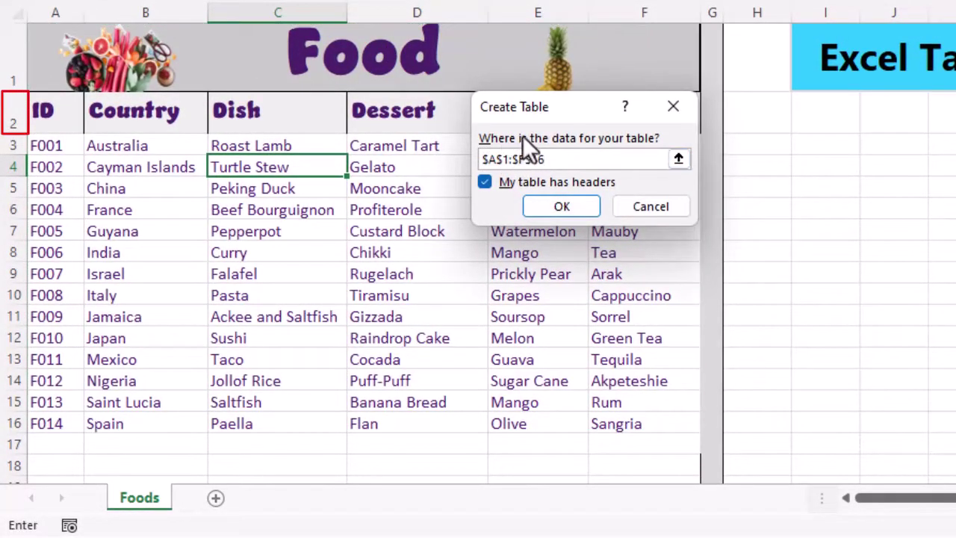
pyautogui.press('BackSpace')
pyautogui.write('2')
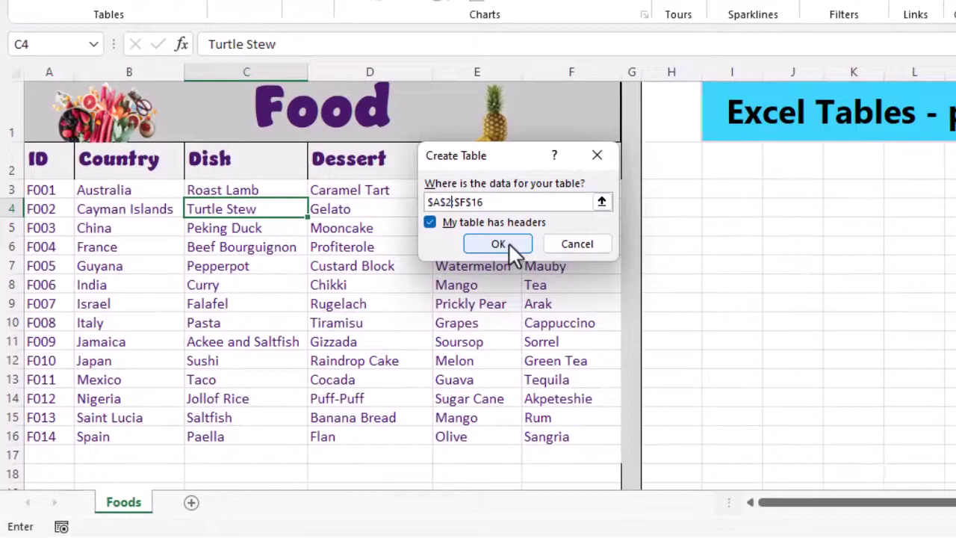
pyautogui.click(505, 244)
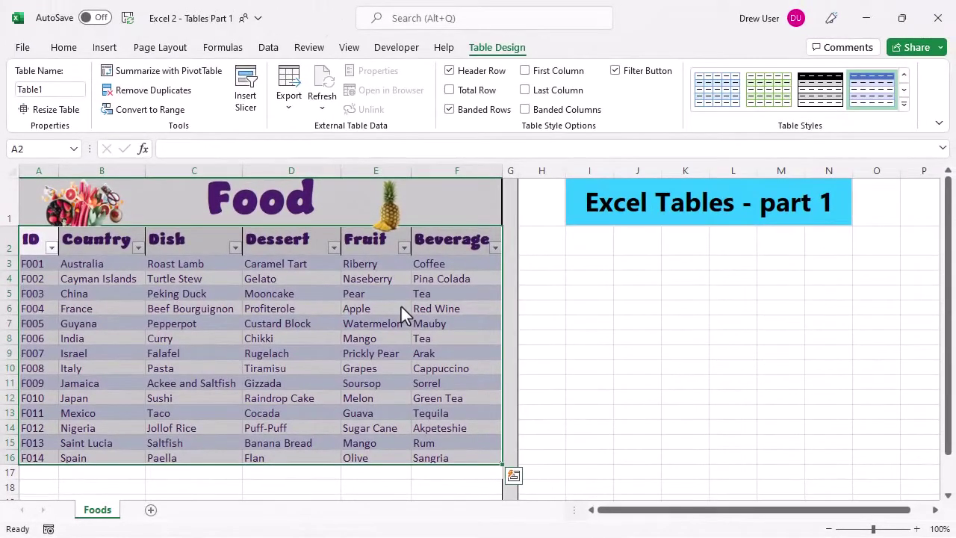
# Rename the table from Table1 to Tbl_Food in the Table Name box, then select H1.
pyautogui.click(535, 203)
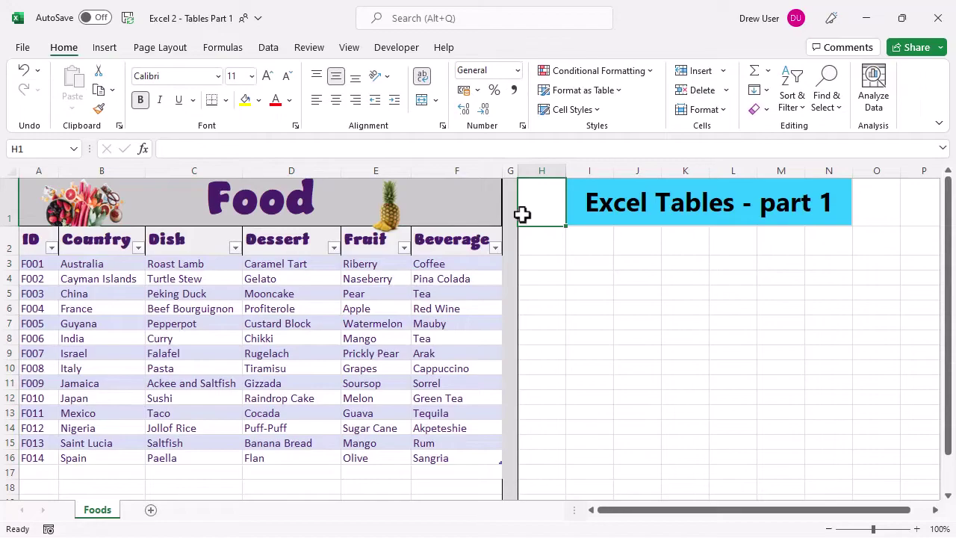
pyautogui.click(439, 274)
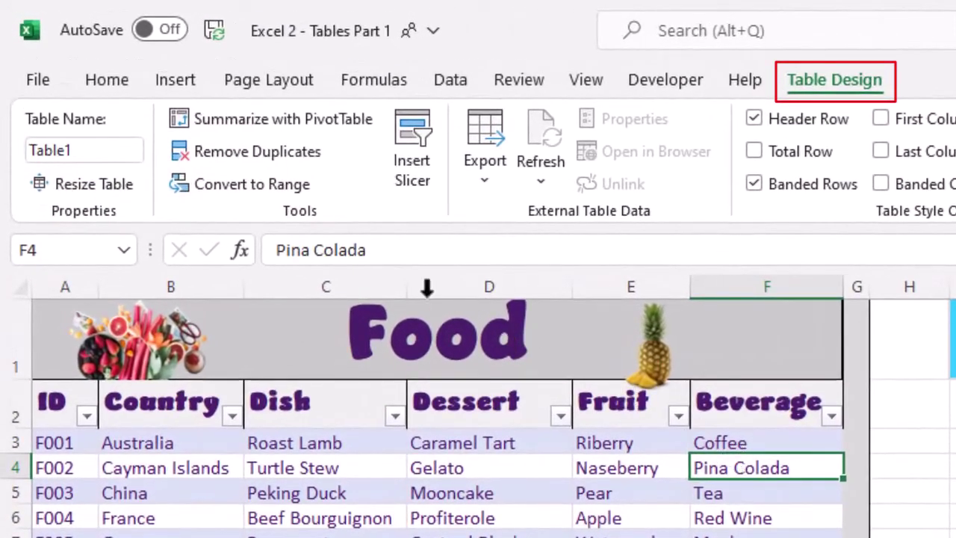
pyautogui.click(98, 150)
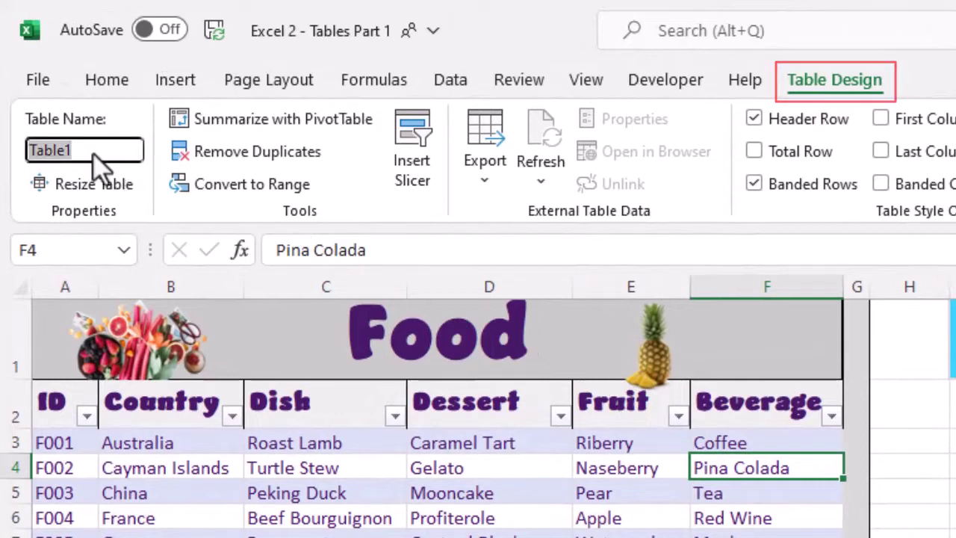
pyautogui.write('Tb')
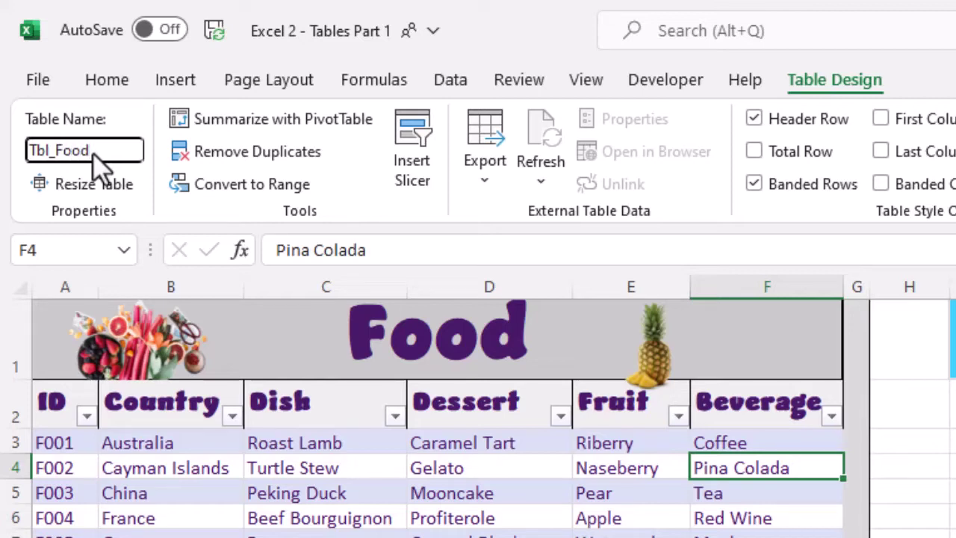
pyautogui.press('Return')
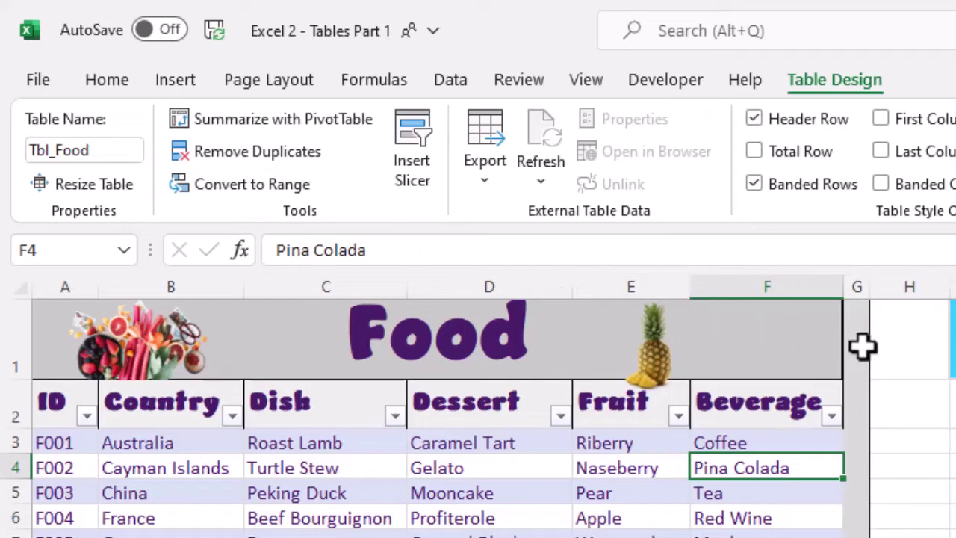
pyautogui.click(907, 346)
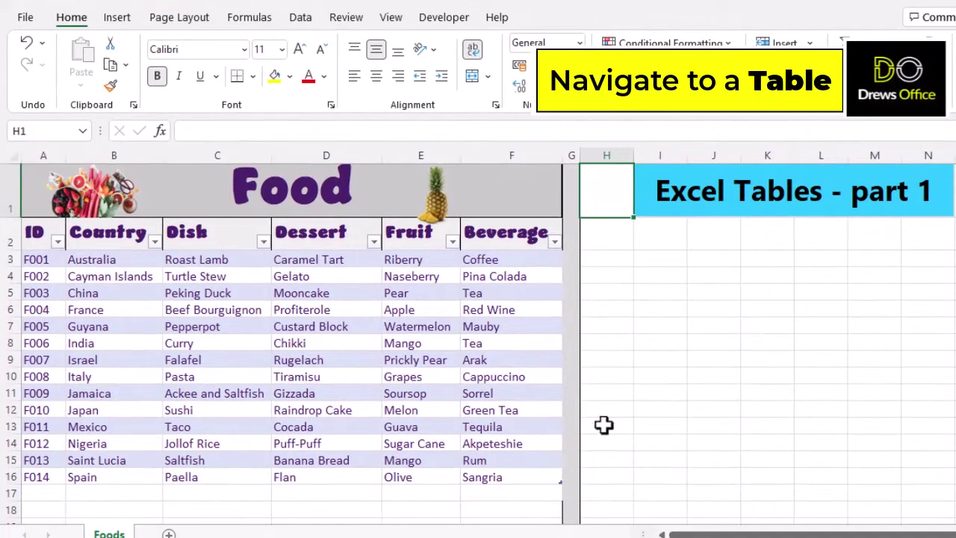
# From further down the sheet, choose Tbl_Food in the Name Box to jump back and select it.
pyautogui.scroll(-20, 603, 424)
pyautogui.scroll(-8, 603, 424)
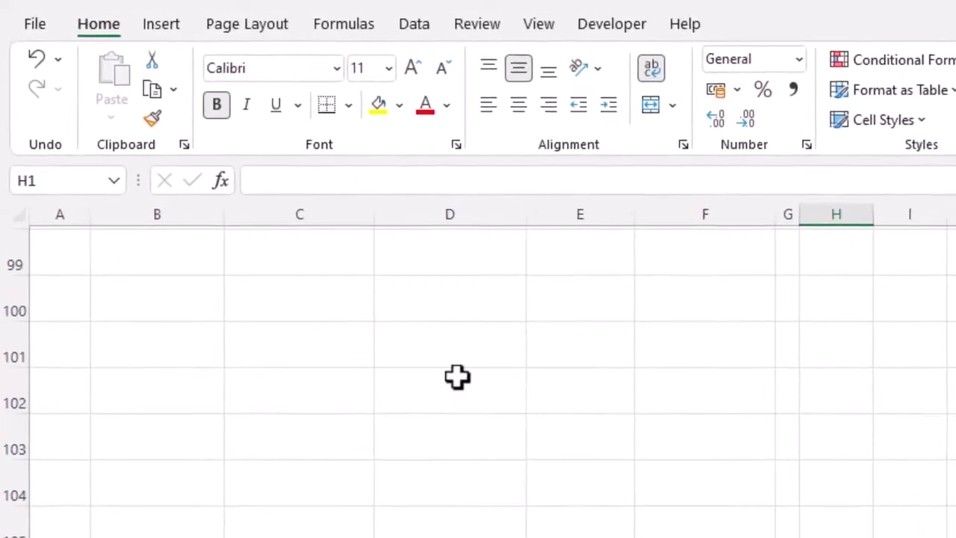
pyautogui.click(114, 182)
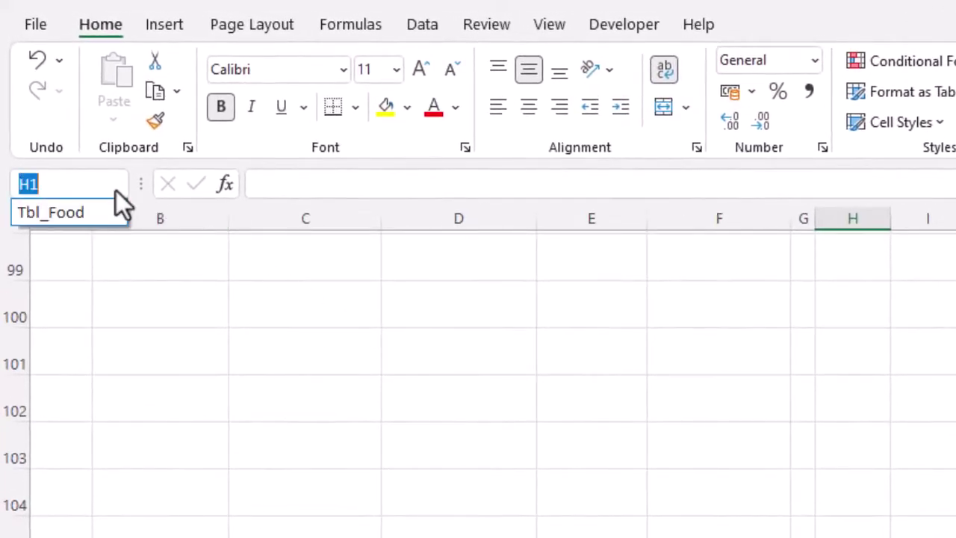
pyautogui.click(111, 216)
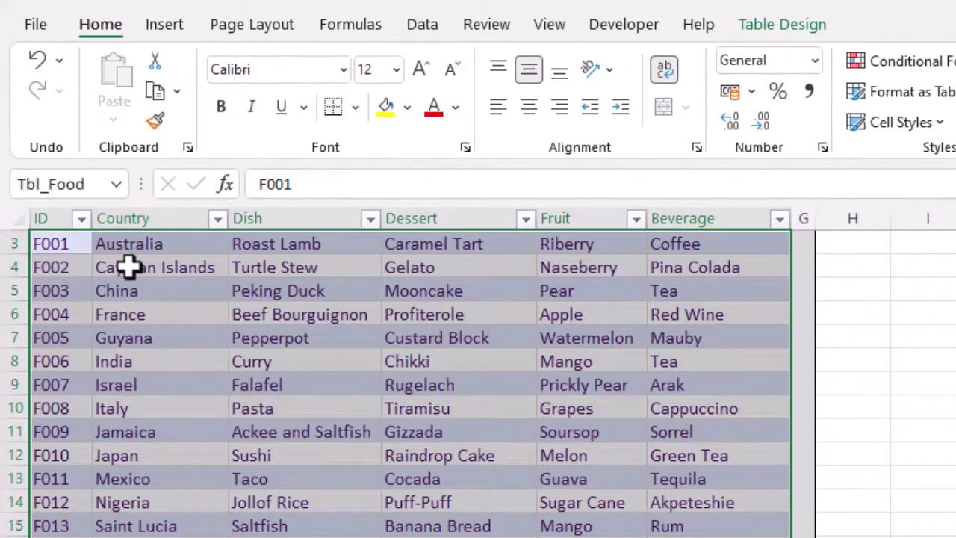
pyautogui.scroll(1, 127, 267)
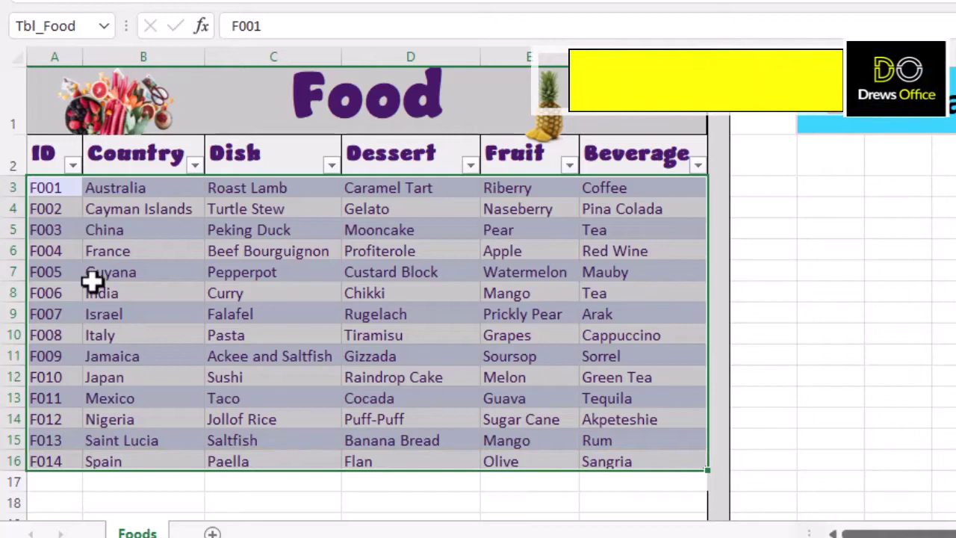
# Add record F015 in row 17: United States, Hamburger, Choc Chip Cookies, Oranges, Cola.
pyautogui.click(63, 481)
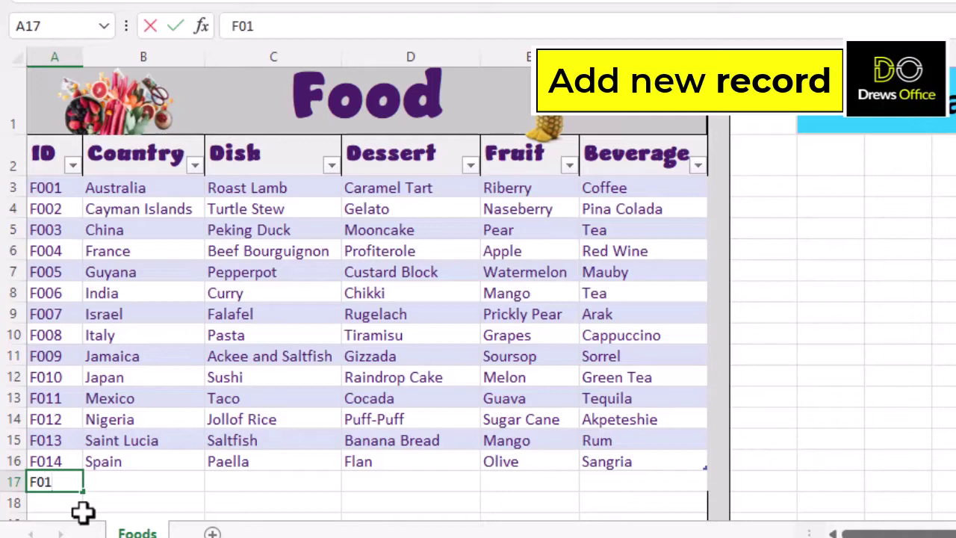
pyautogui.press('Tab')
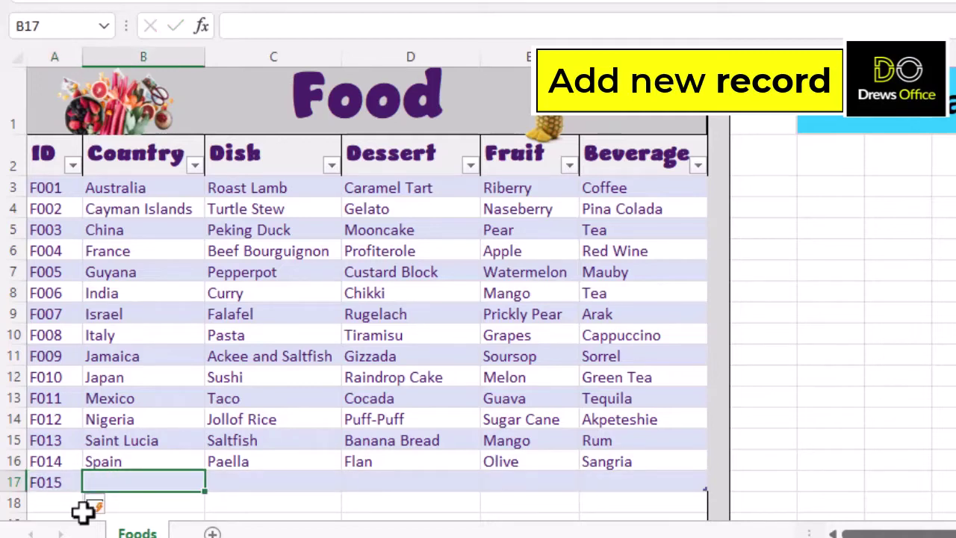
pyautogui.write('Un')
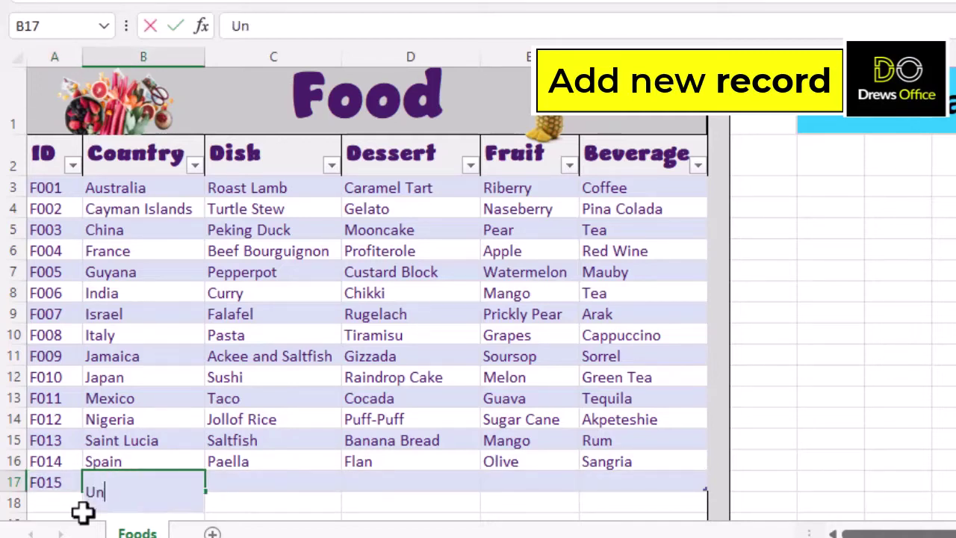
pyautogui.write('ited States')
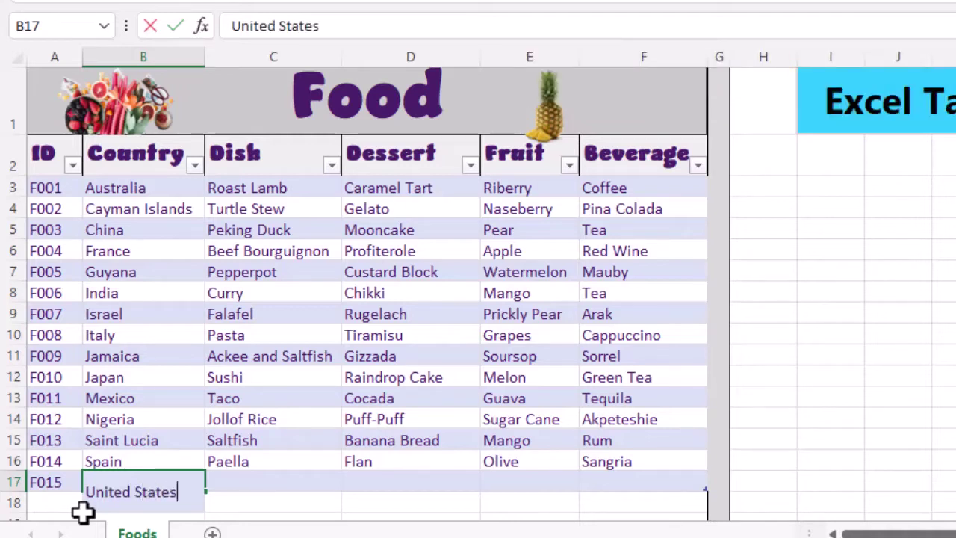
pyautogui.press('Tab')
pyautogui.write('Hambur')
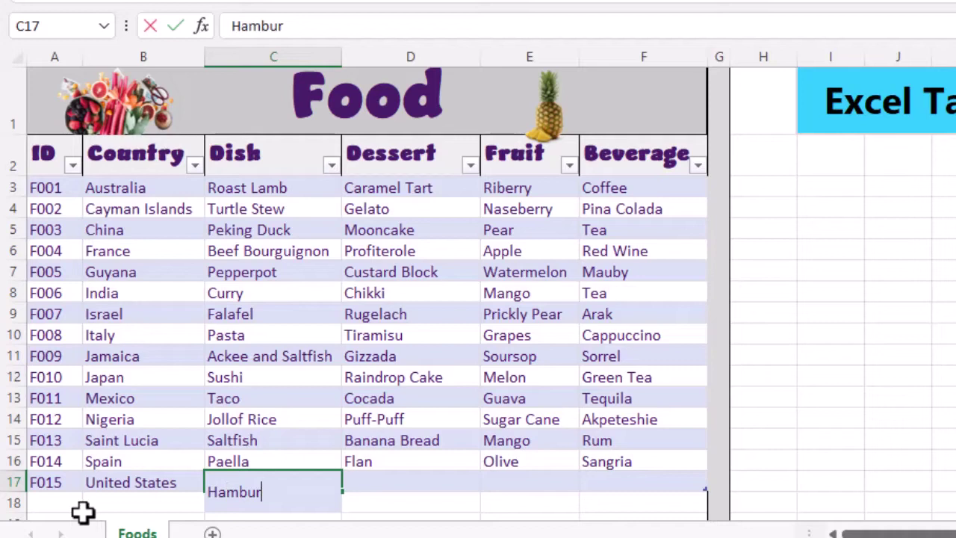
pyautogui.write('ger')
pyautogui.press('Tab')
pyautogui.write('Choc')
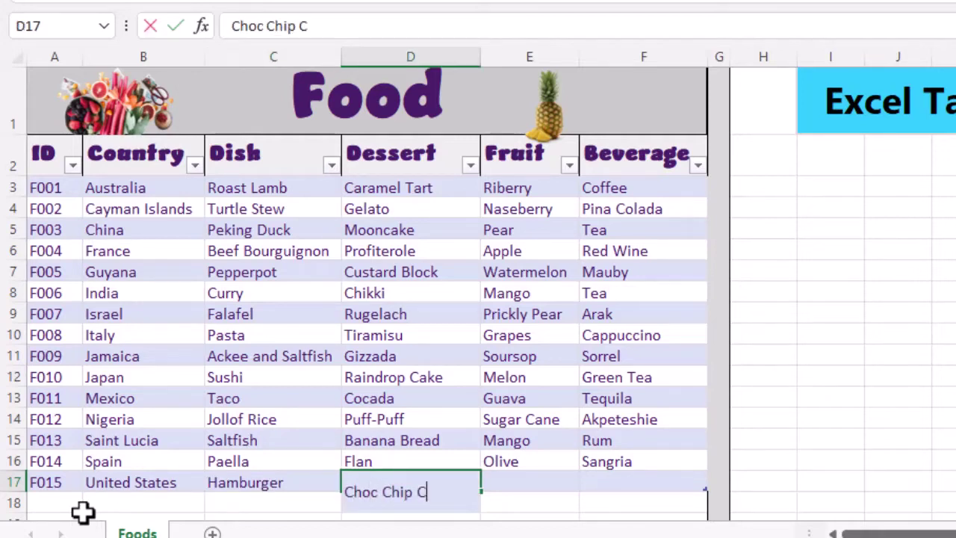
pyautogui.press('Tab')
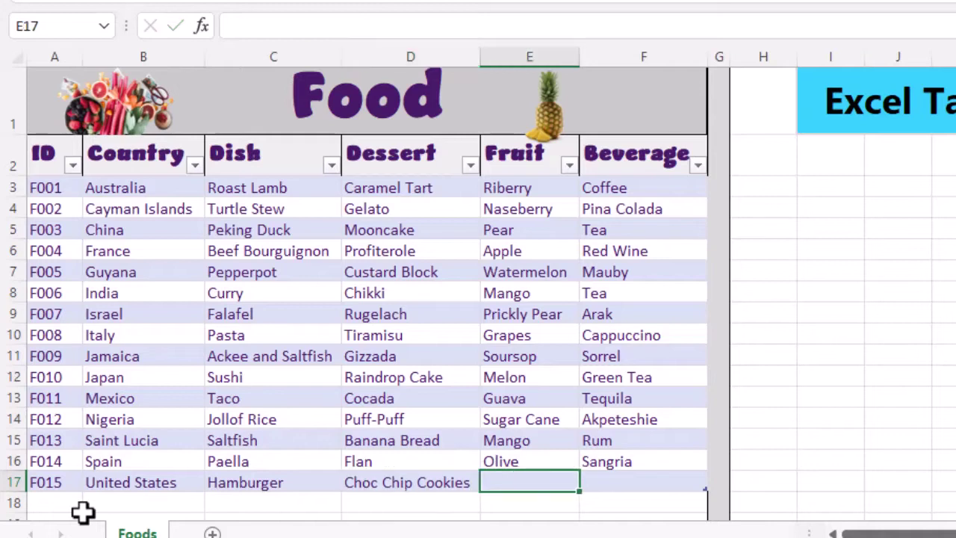
pyautogui.write('Ora')
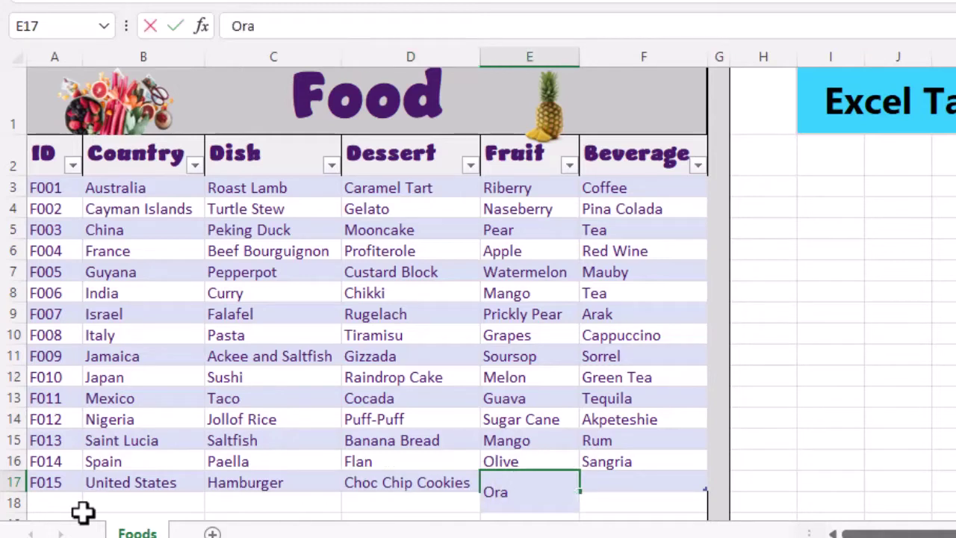
pyautogui.write('nges')
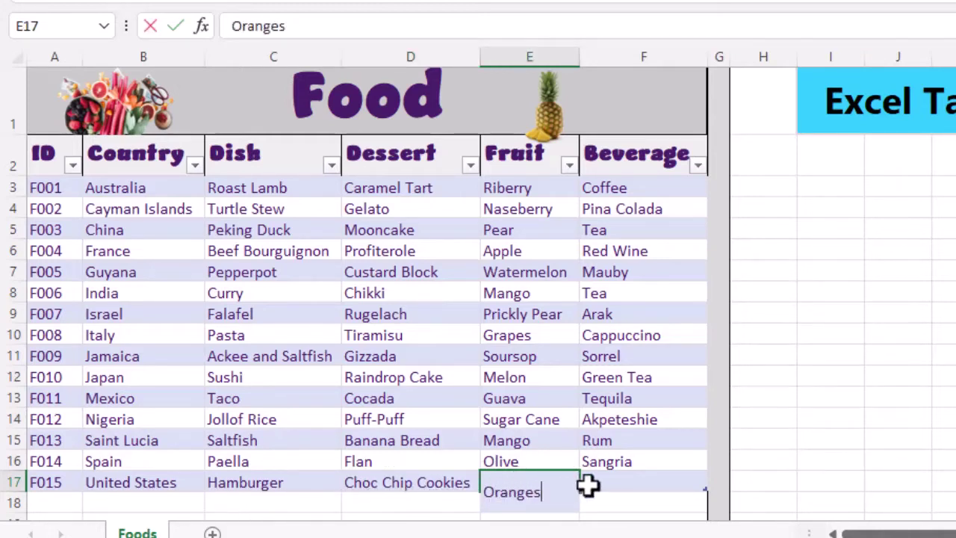
pyautogui.press('Tab')
pyautogui.write('Col')
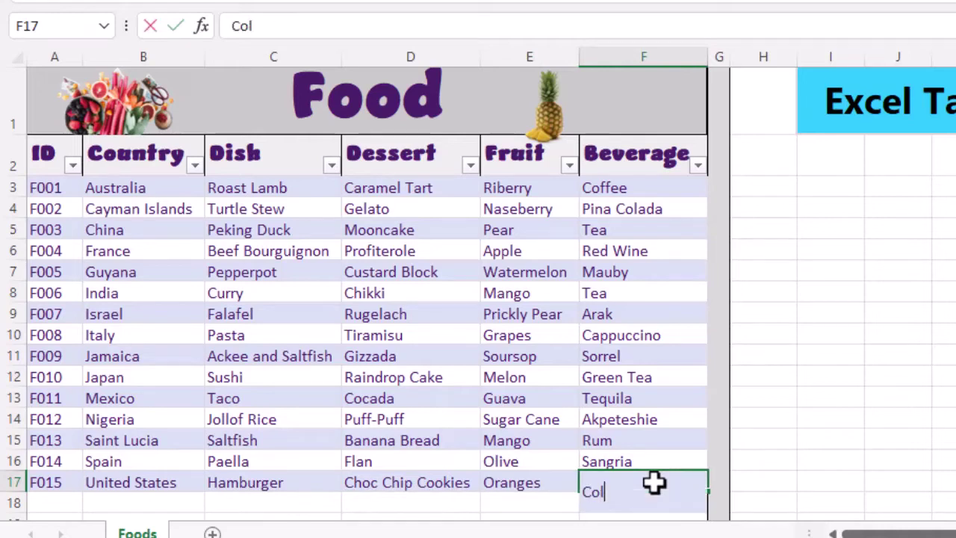
pyautogui.click(753, 480)
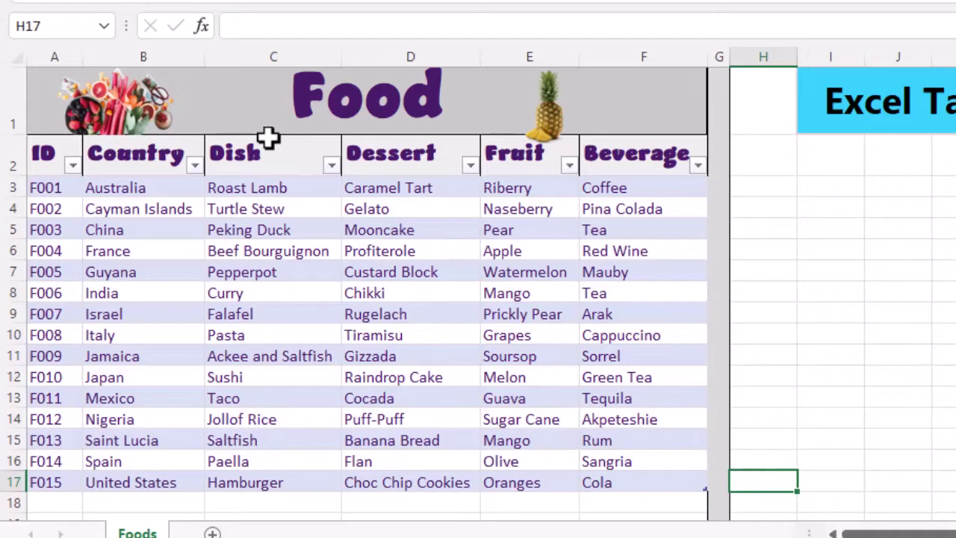
# Select Tbl_Food from the Name Box to confirm it now includes row 17, then deselect.
pyautogui.click(110, 29)
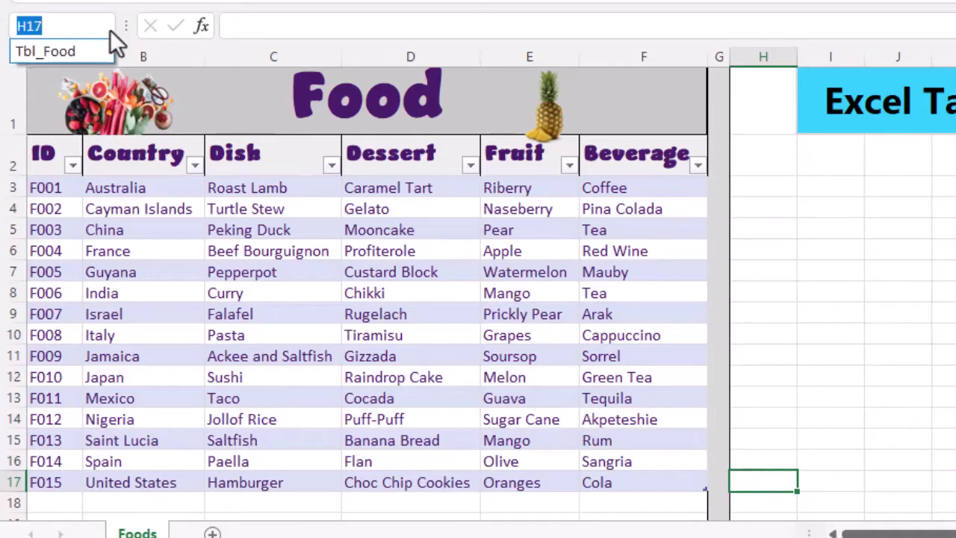
pyautogui.click(96, 51)
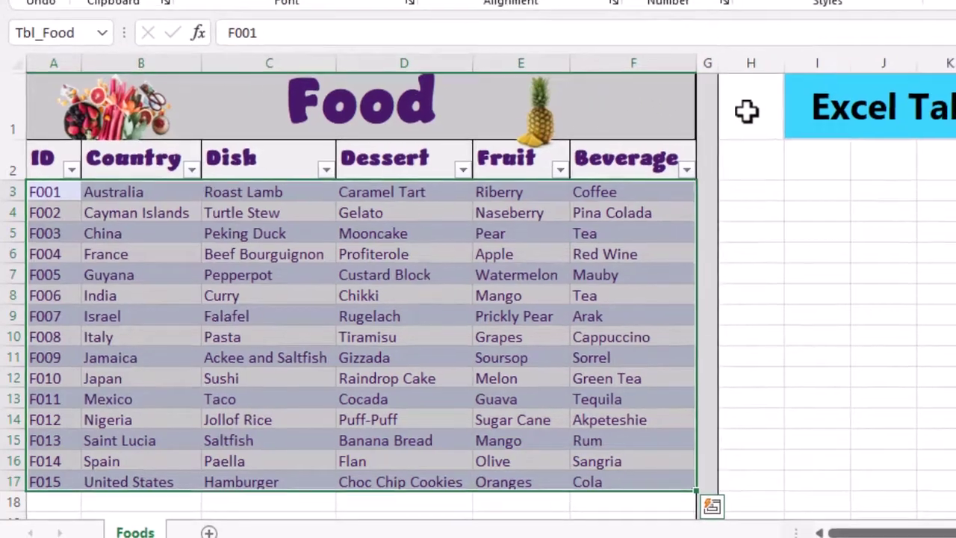
pyautogui.click(747, 111)
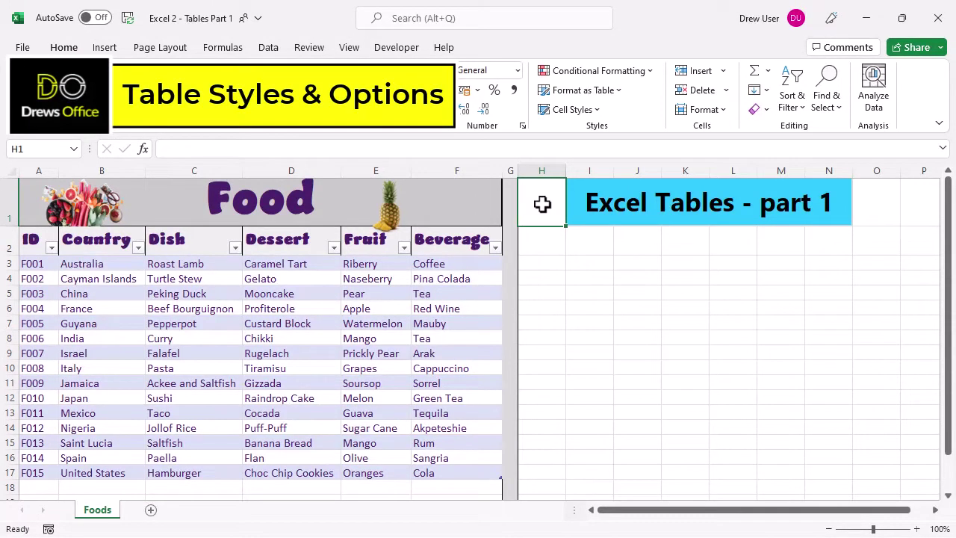
# Browse the full Table Styles gallery for Tbl_Food and close it without applying a style.
pyautogui.click(445, 276)
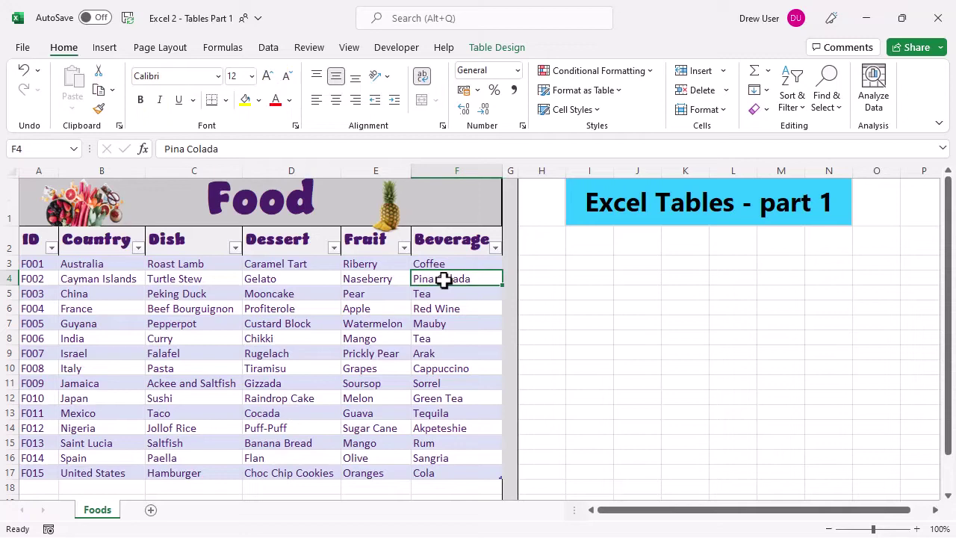
pyautogui.click(493, 49)
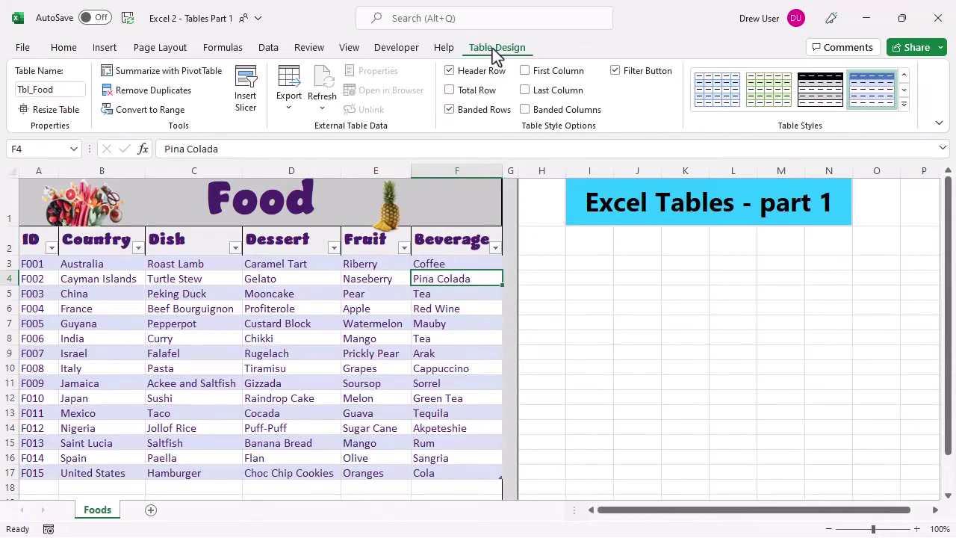
pyautogui.click(903, 103)
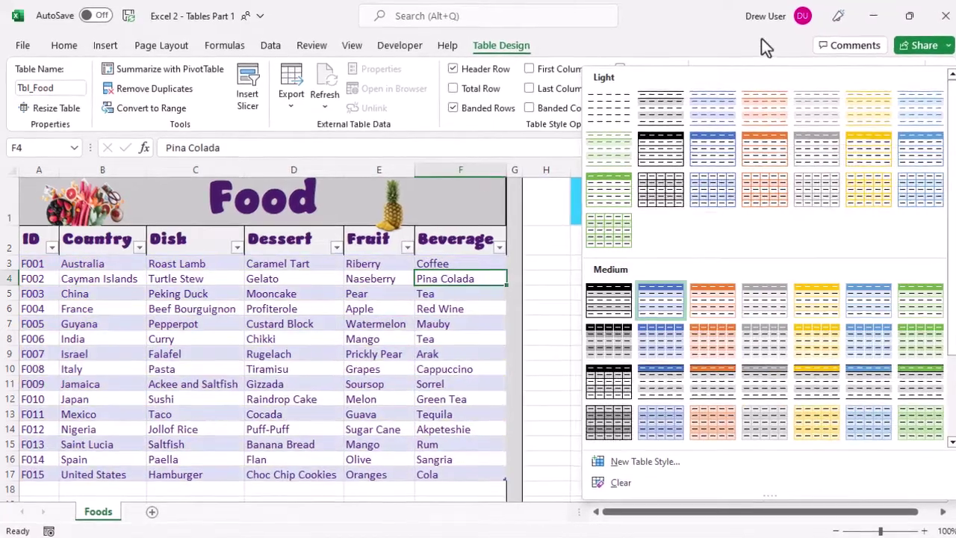
pyautogui.click(763, 38)
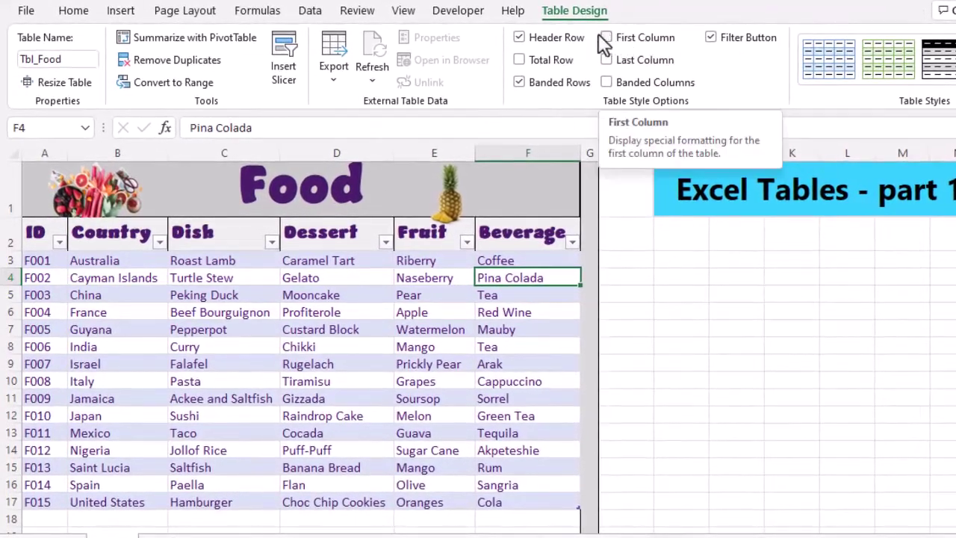
pyautogui.click(520, 60)
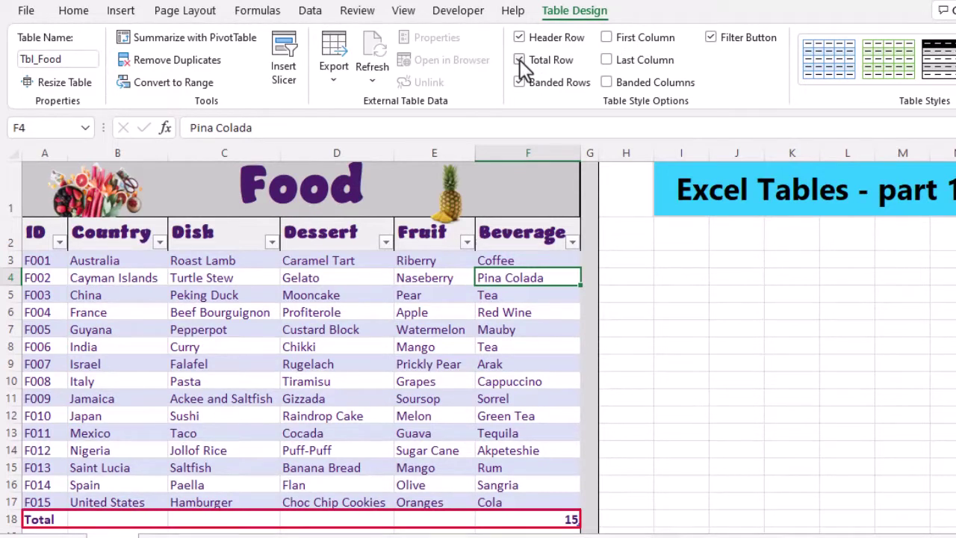
pyautogui.click(519, 59)
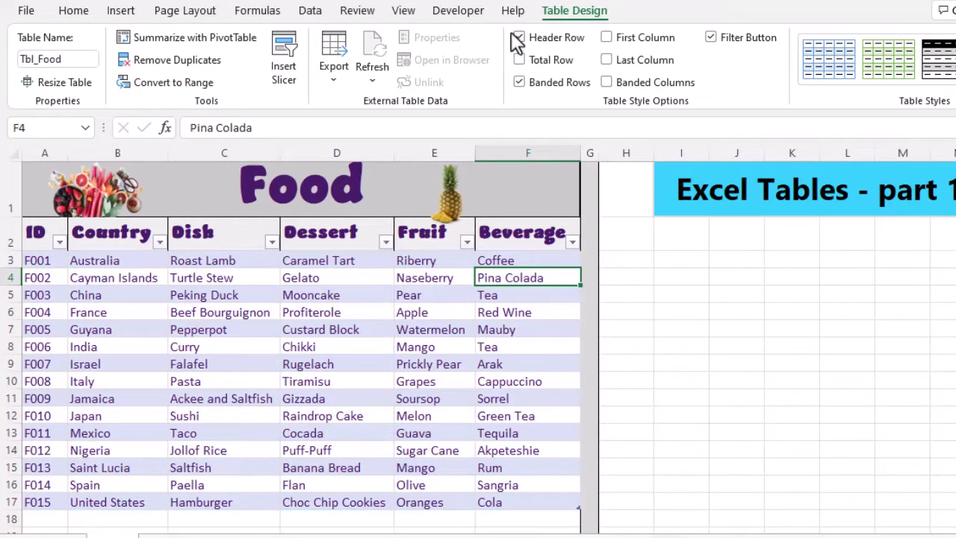
pyautogui.click(521, 35)
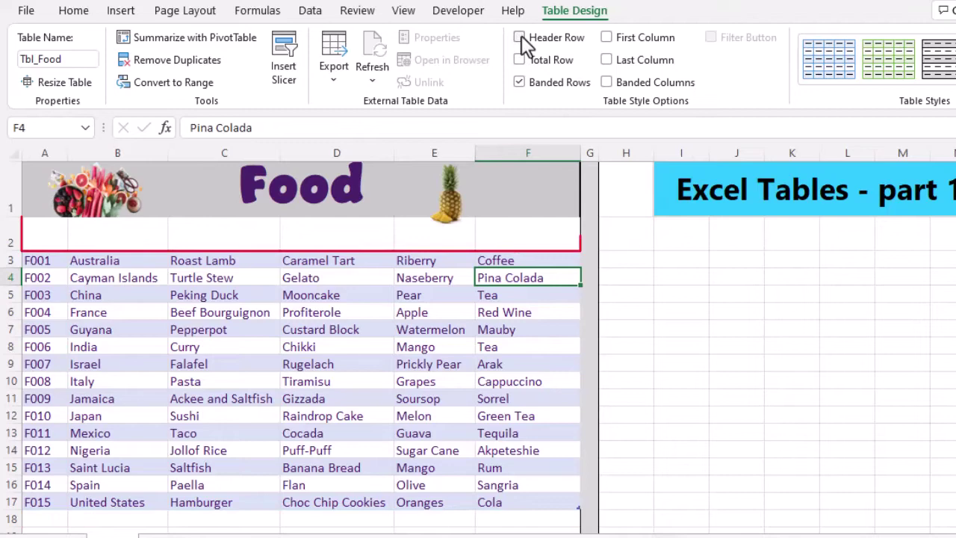
pyautogui.click(521, 35)
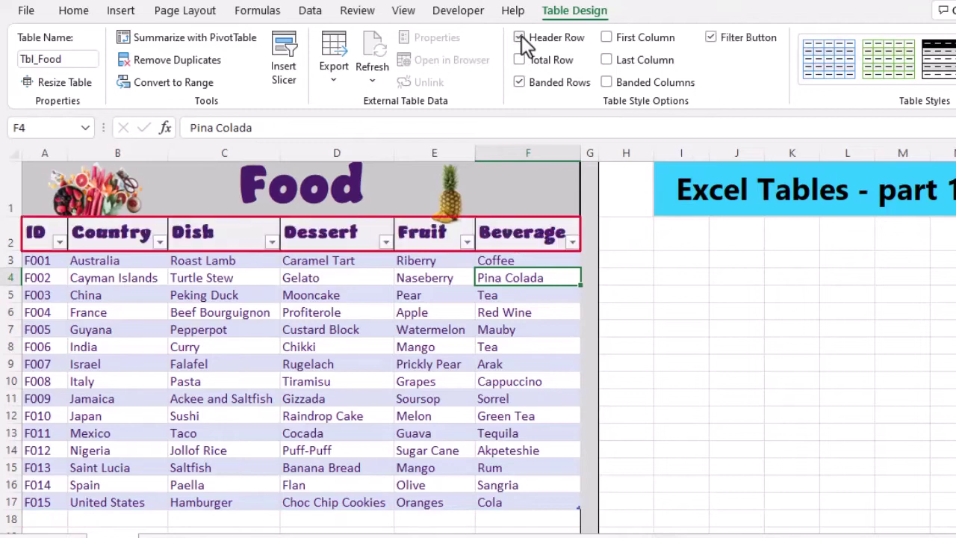
pyautogui.click(519, 82)
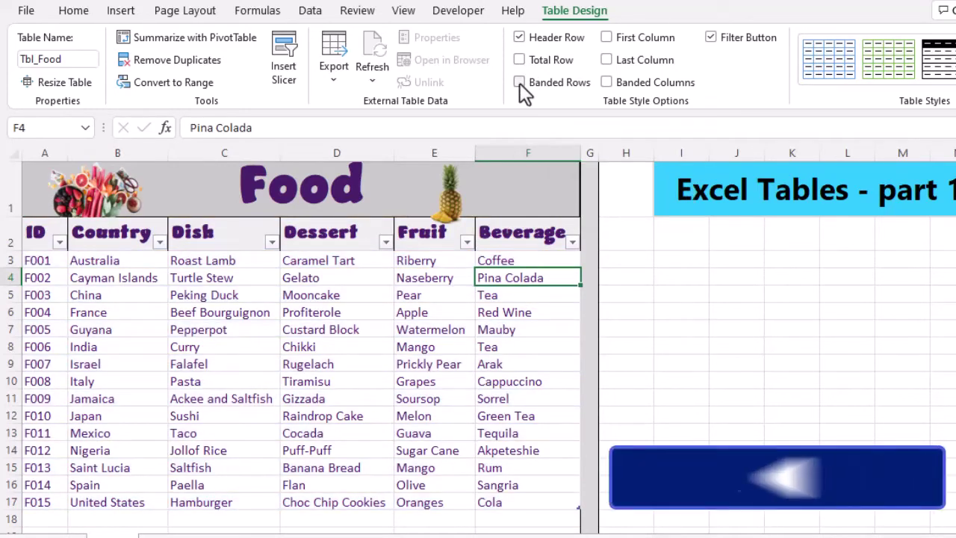
pyautogui.click(519, 82)
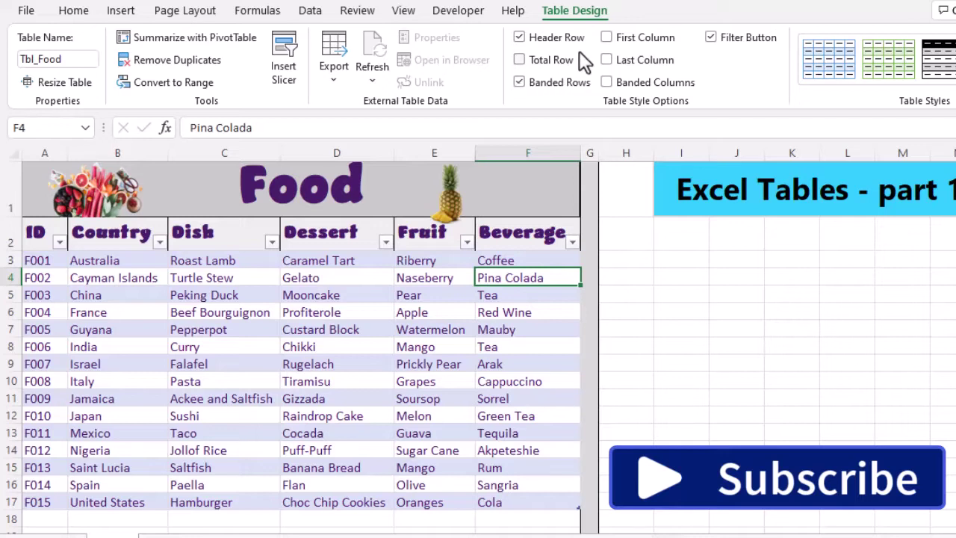
pyautogui.click(606, 37)
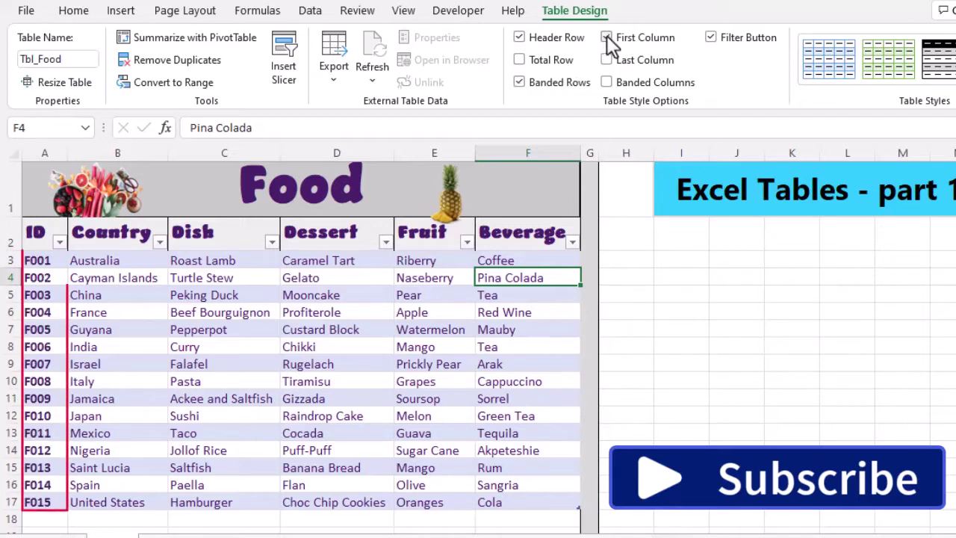
pyautogui.click(606, 37)
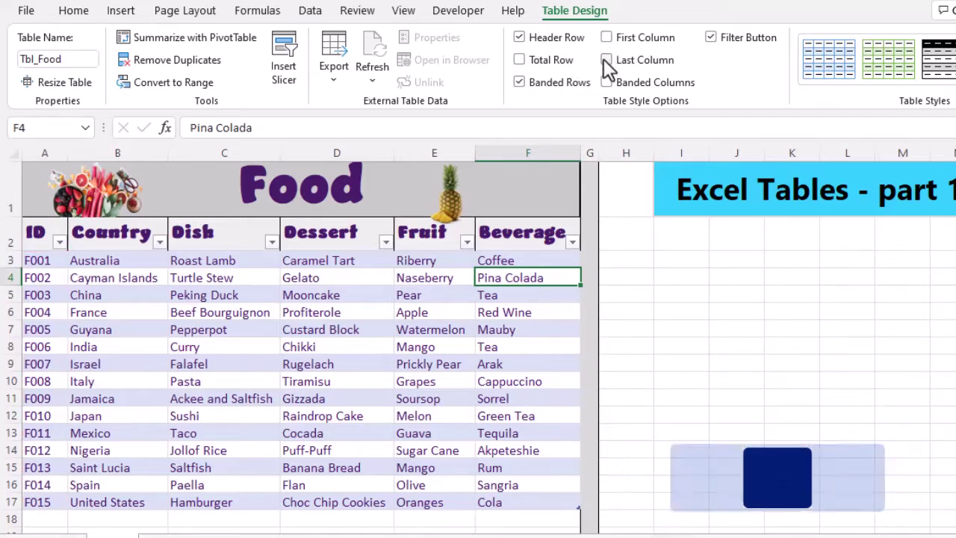
pyautogui.click(605, 59)
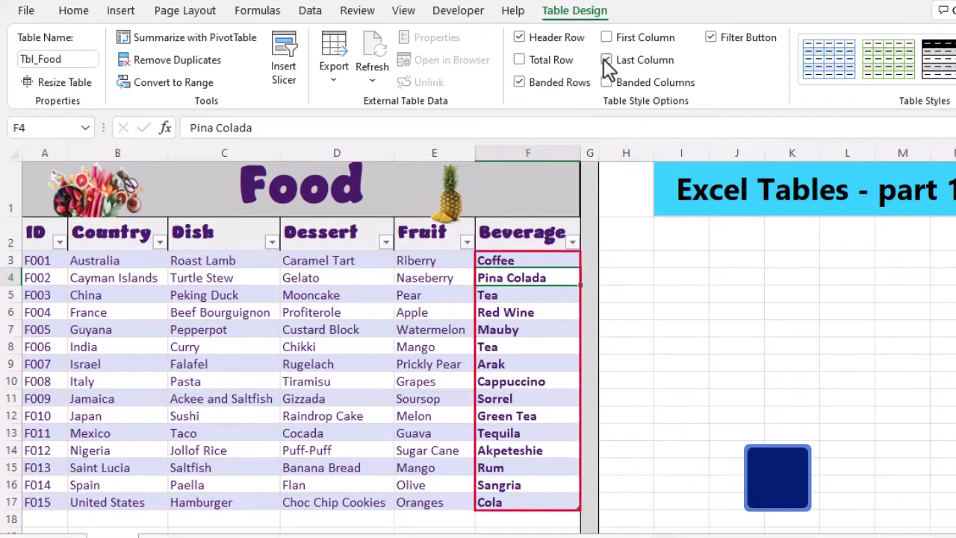
pyautogui.click(607, 62)
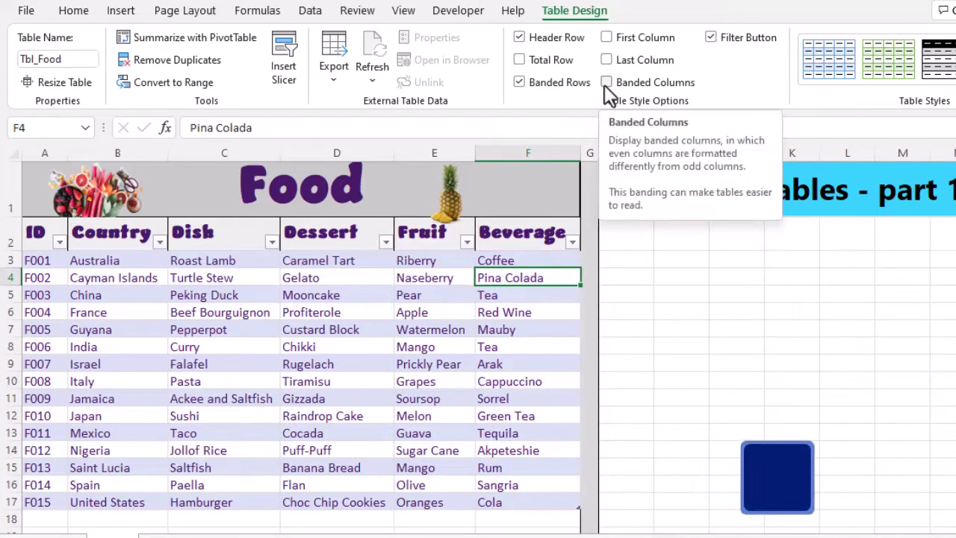
pyautogui.click(606, 83)
pyautogui.click(606, 83)
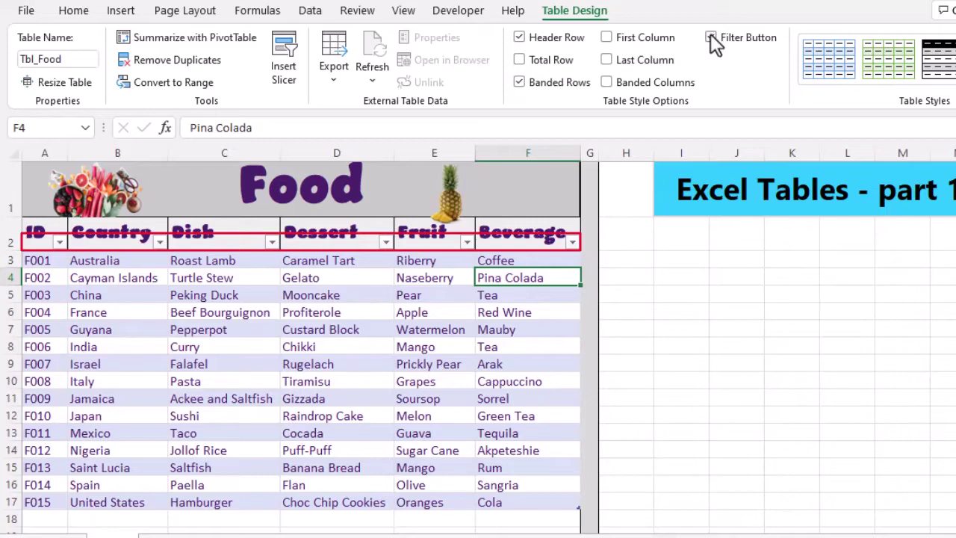
# Select cell H1 outside Tbl_Food so the Home tab returns.
pyautogui.click(622, 194)
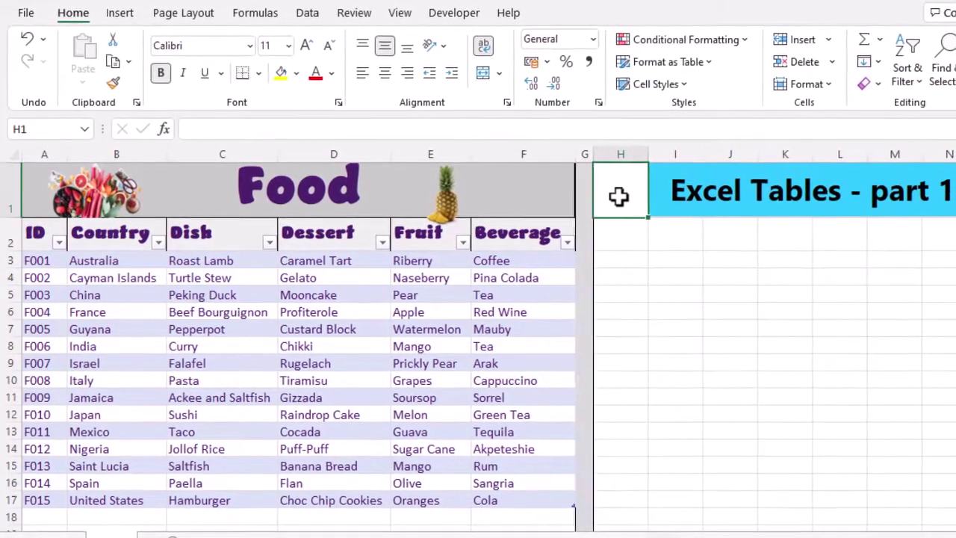